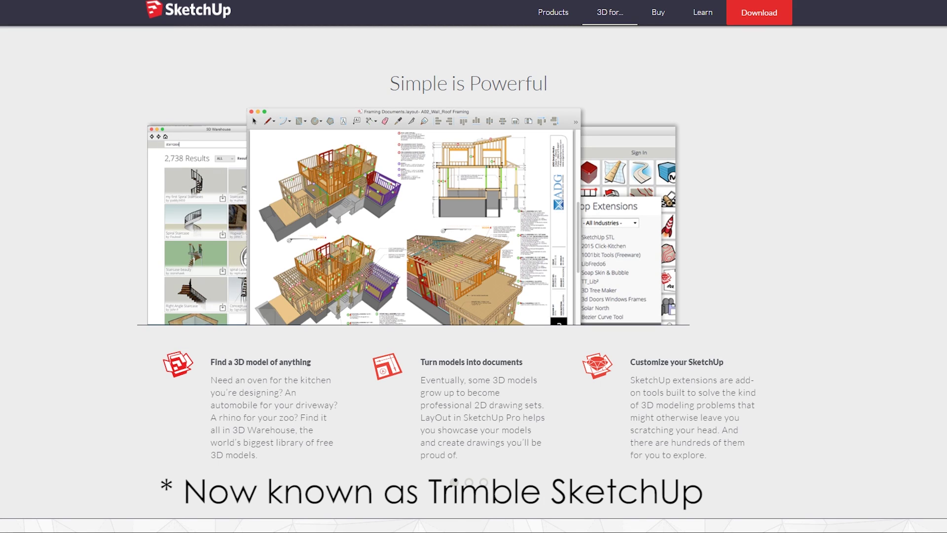
# View the second and third SketchUp feature slides in the carousel
pyautogui.click(470, 483)
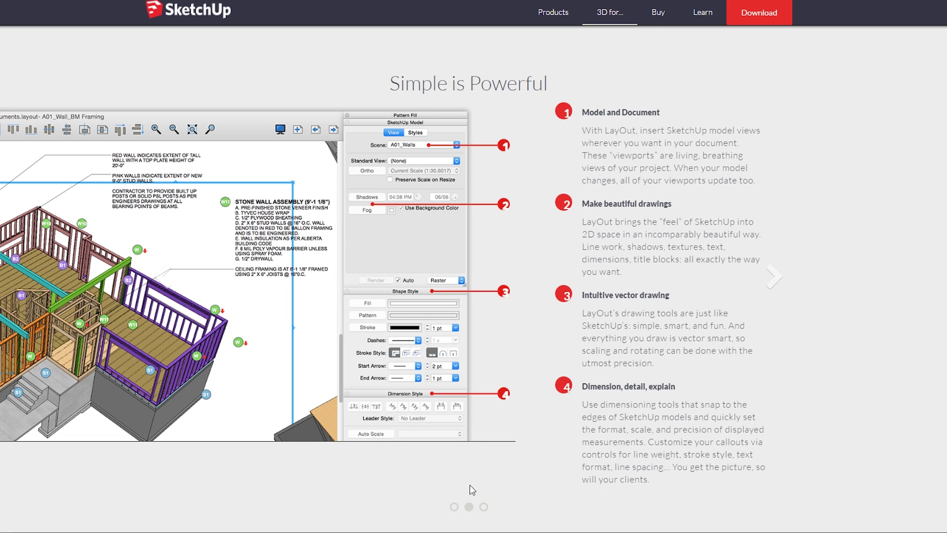
pyautogui.click(484, 507)
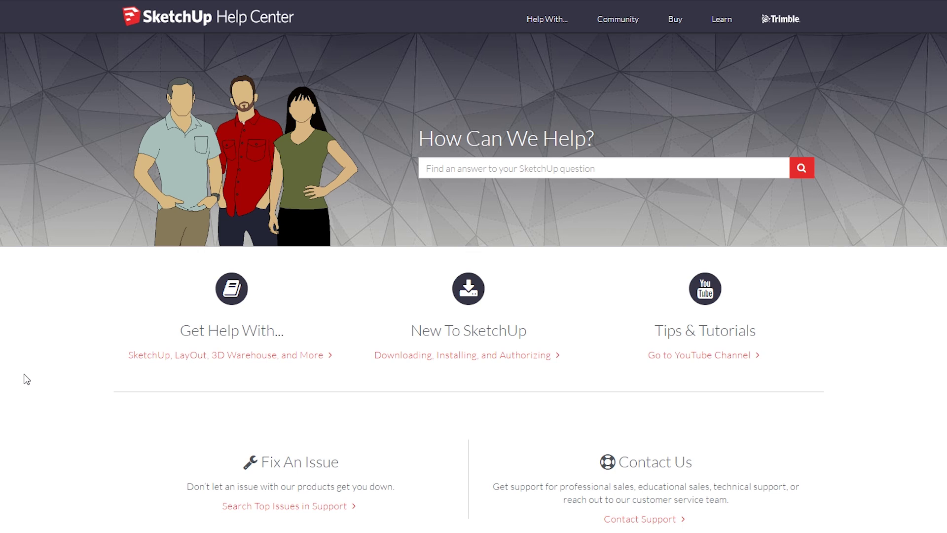
# Search the SketchUp Help Center for 'GCode', then start another help search
pyautogui.click(487, 171)
pyautogui.write('G')
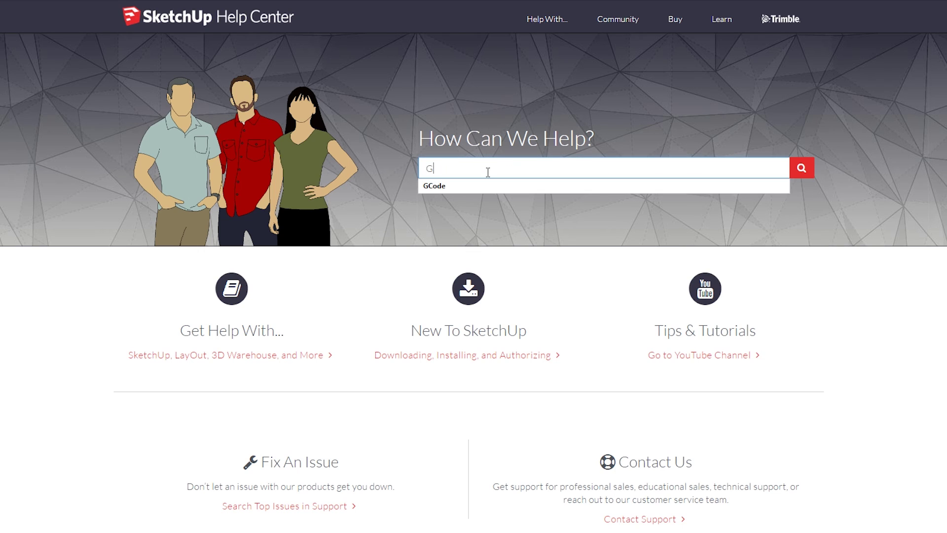
pyautogui.write('Code')
pyautogui.press('Return')
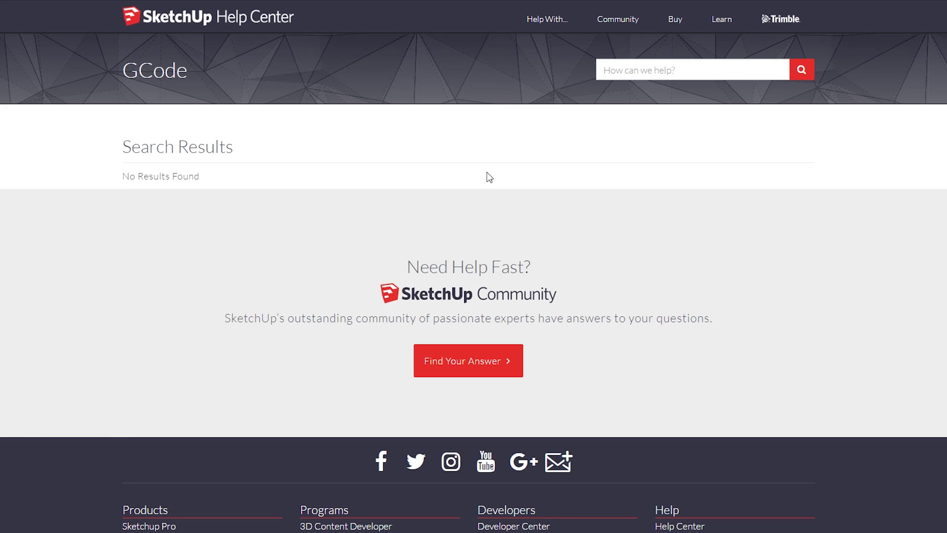
pyautogui.click(683, 70)
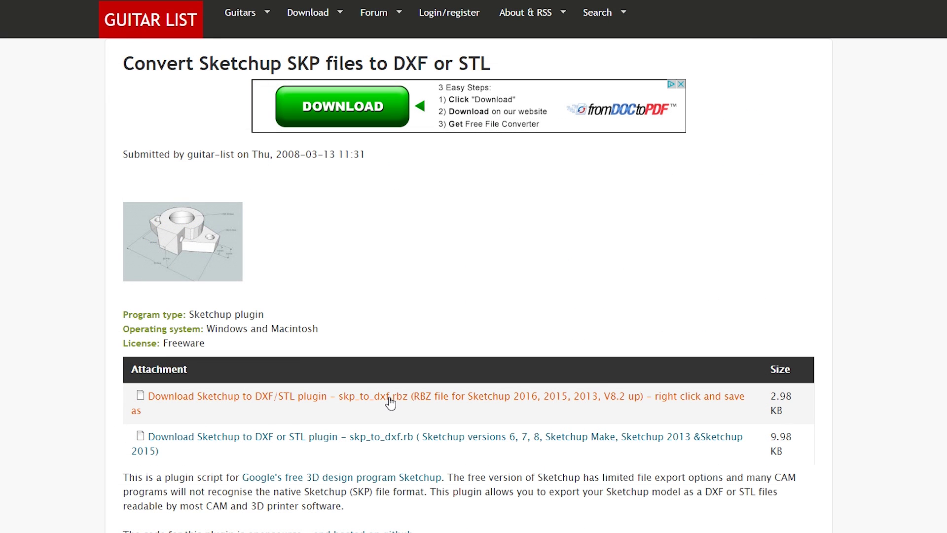
# Save the linked skp_to_dxf.rbz plugin file into the Downloads folder
pyautogui.rightClick(369, 402)
pyautogui.click(434, 454)
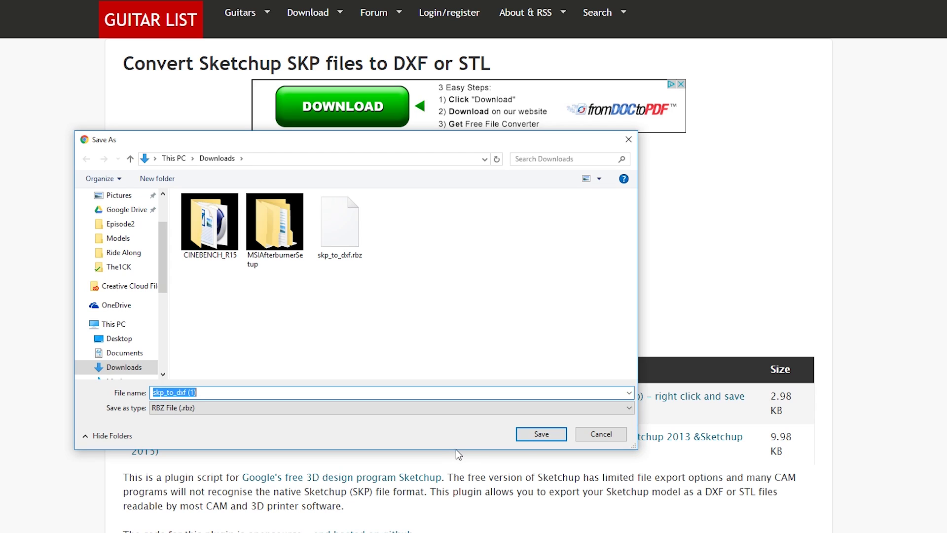
pyautogui.click(541, 434)
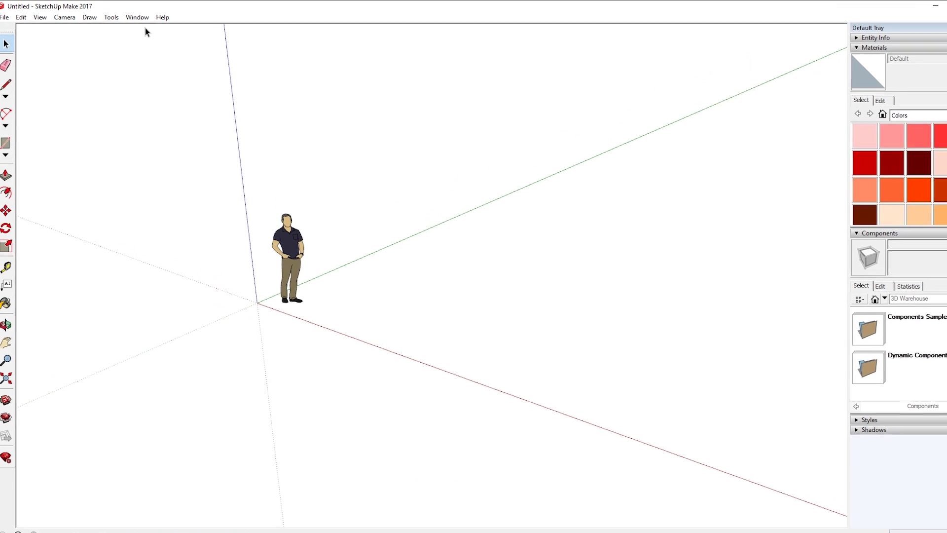
# Install the skp_to_dxf.rbz extension from Downloads through the Extension Manager
pyautogui.click(136, 16)
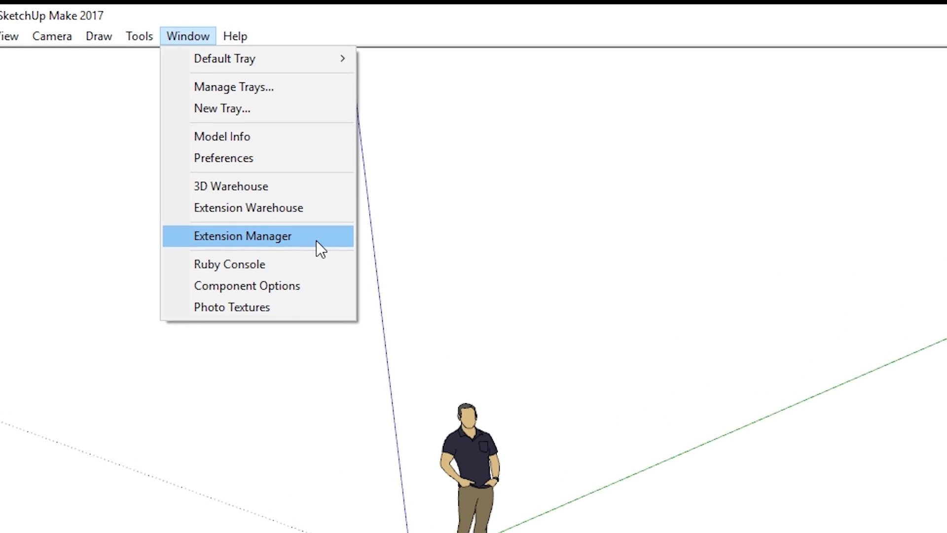
pyautogui.click(315, 238)
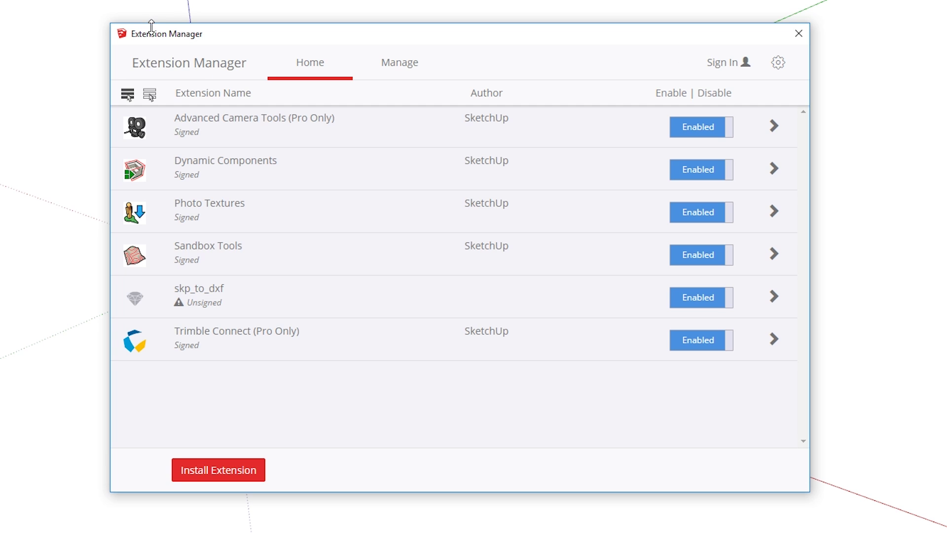
pyautogui.click(238, 466)
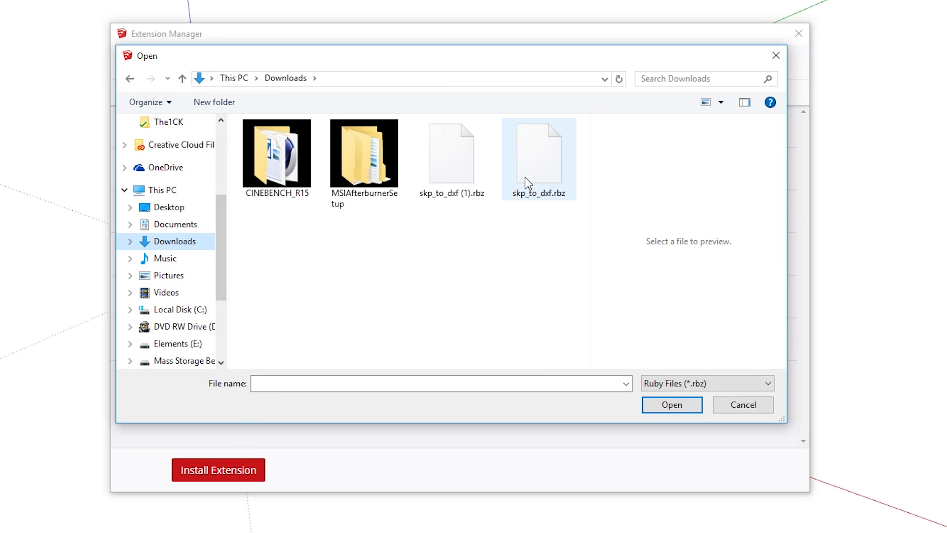
pyautogui.click(531, 151)
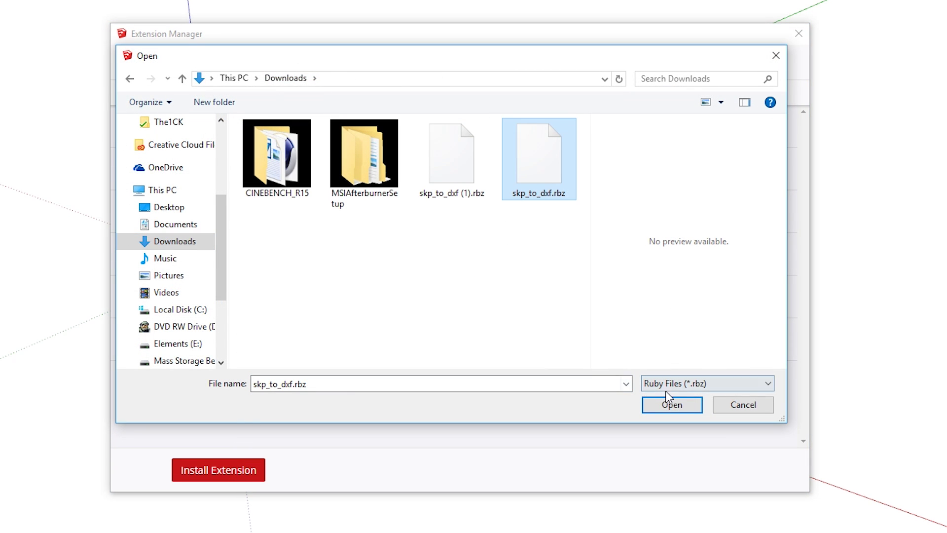
pyautogui.click(688, 408)
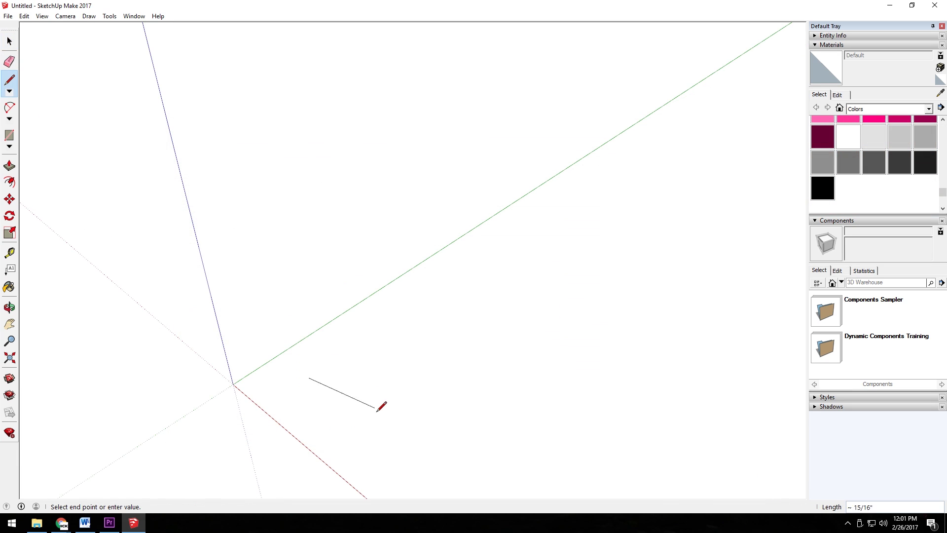
# Draw a rectangle and push/pull it up into a box
pyautogui.click(352, 410)
pyautogui.click(526, 272)
pyautogui.press('r')
pyautogui.click(309, 379)
pyautogui.click(527, 272)
pyautogui.press('p')
pyautogui.moveTo(355, 351); pyautogui.dragTo(361, 279)
pyautogui.moveTo(361, 280); pyautogui.dragTo(207, 224, button='middle')
# Cut an arc across the box and remove the top, leaving a curved ramp
pyautogui.press('a')
pyautogui.click(328, 391)
pyautogui.click(544, 195)
pyautogui.click(486, 275)
pyautogui.press('p')
pyautogui.doubleClick(493, 232)
pyautogui.moveTo(317, 388); pyautogui.dragTo(264, 415)
# Add 3D text reading 'THICK' and set the lettering onto the ramp
pyautogui.click(134, 16)
pyautogui.click(495, 334)
pyautogui.write('THICK')
pyautogui.click(473, 314)
pyautogui.click(346, 421)
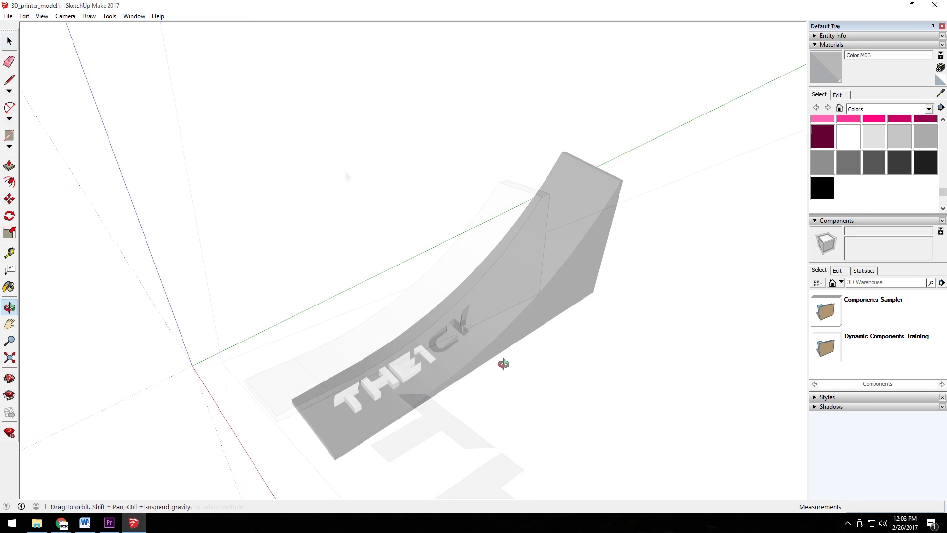
# Orbit, pan and zoom to inspect the lettered ramp from several sides
pyautogui.moveTo(503, 362); pyautogui.dragTo(395, 422)
pyautogui.press('h')
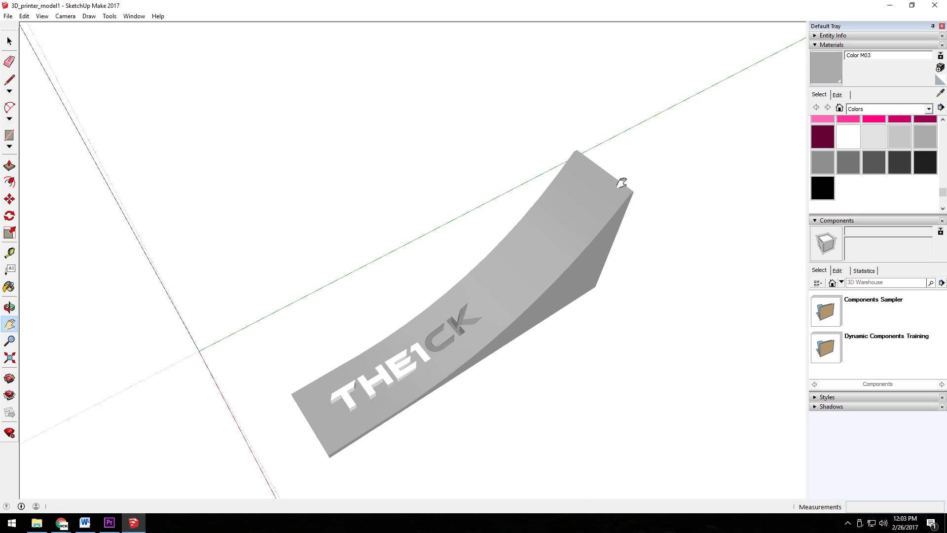
pyautogui.moveTo(506, 373); pyautogui.dragTo(385, 439, button='middle')
pyautogui.scroll(3, 326, 365)
pyautogui.scroll(3, 379, 317)
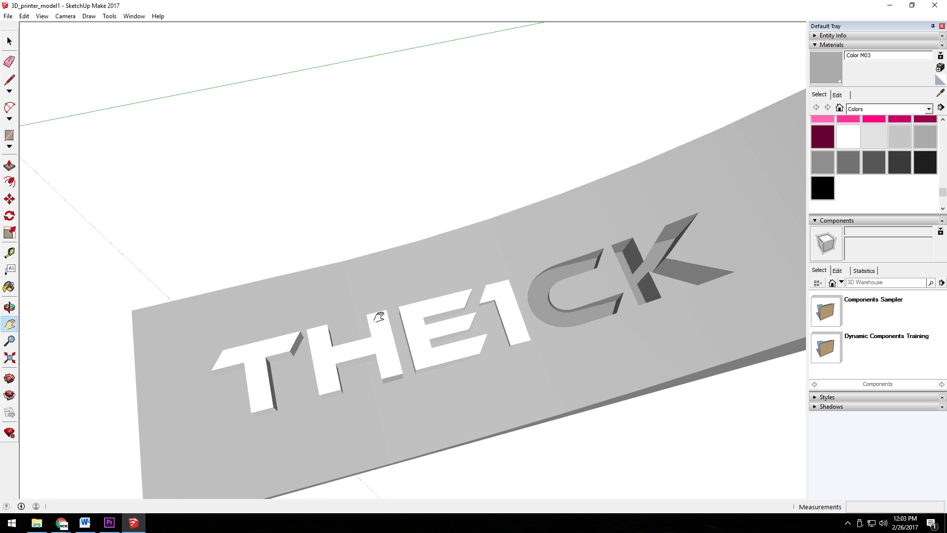
pyautogui.moveTo(447, 415); pyautogui.dragTo(513, 338, button='middle')
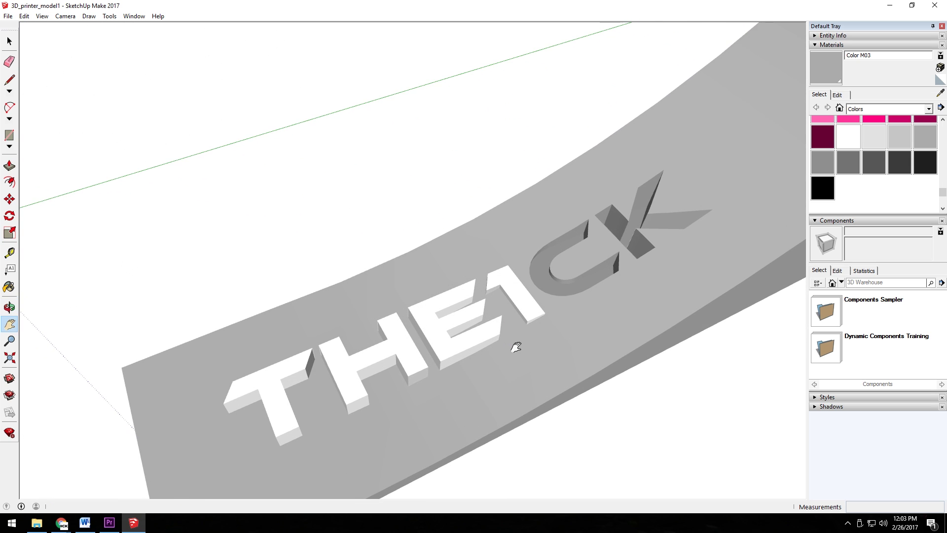
pyautogui.scroll(-5, 513, 342)
# Erase stray edges at the letters' bases, redraw the K's edge, and remove the loose K face
pyautogui.scroll(-2, 457, 337)
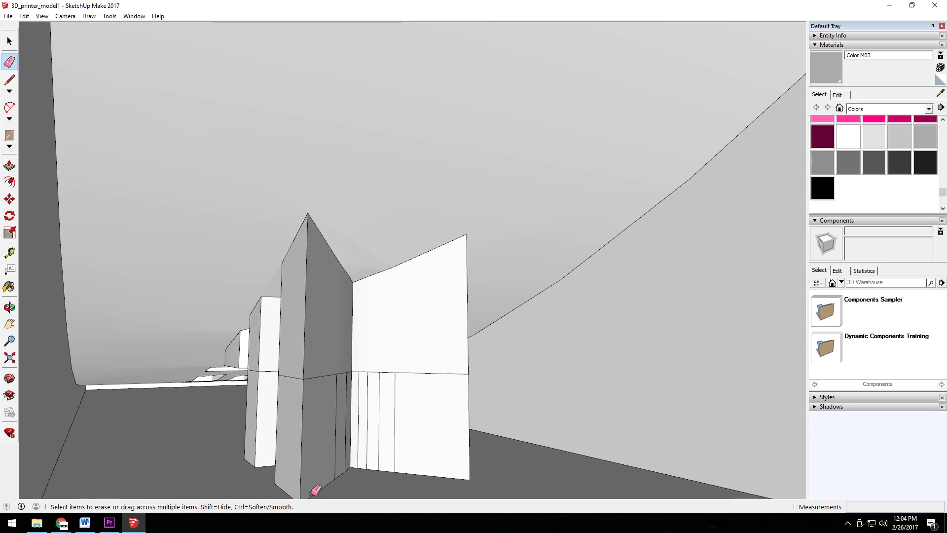
pyautogui.moveTo(312, 489)
pyautogui.mouseDown()
pyautogui.moveTo(293, 453)
pyautogui.moveTo(239, 436)
pyautogui.moveTo(454, 444)
pyautogui.moveTo(423, 452)
pyautogui.moveTo(305, 440)
pyautogui.moveTo(444, 449)
pyautogui.moveTo(302, 428)
pyautogui.moveTo(399, 427)
pyautogui.moveTo(326, 425)
pyautogui.mouseUp()
pyautogui.press('l')
pyautogui.click(244, 458)
pyautogui.click(252, 468)
pyautogui.press('e')
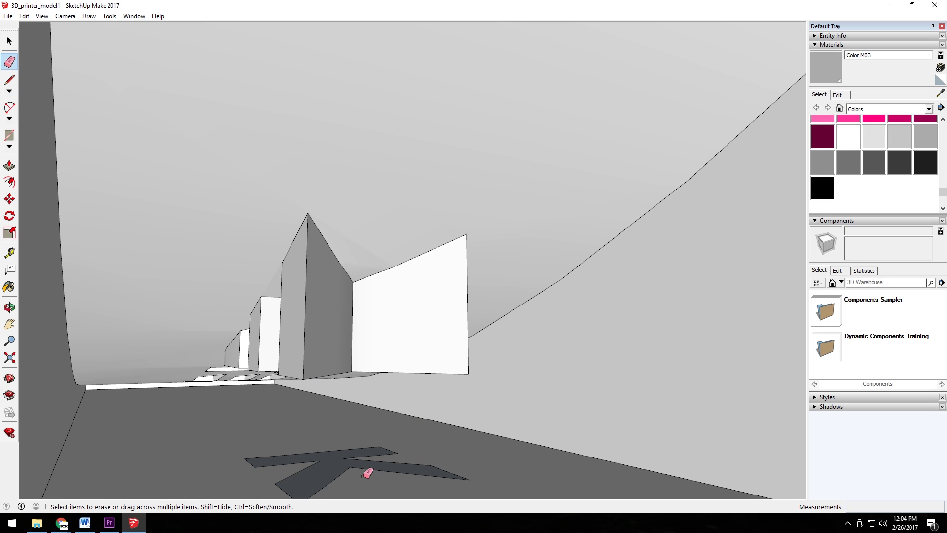
pyautogui.click(341, 446)
pyautogui.moveTo(402, 448)
pyautogui.mouseDown()
pyautogui.moveTo(334, 489)
pyautogui.moveTo(307, 461)
pyautogui.mouseUp()
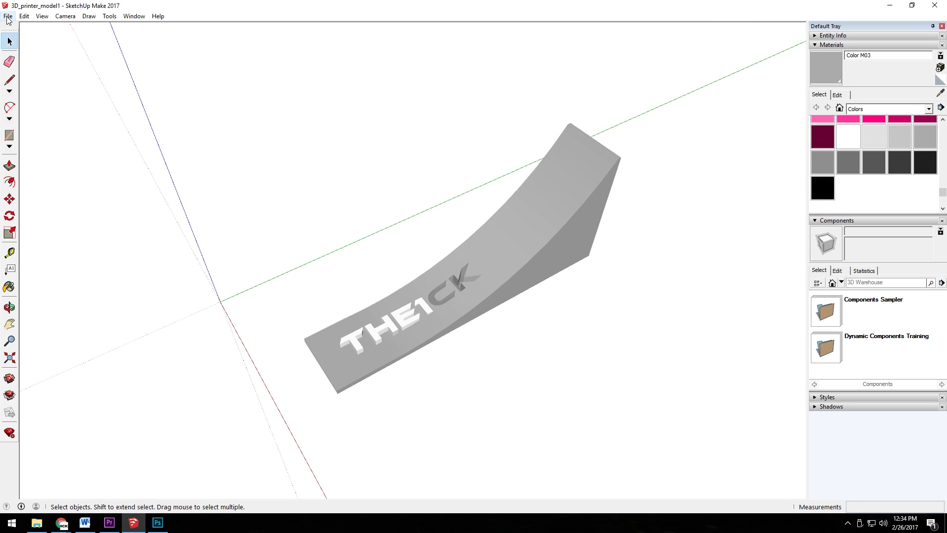
# Save the ramp over the existing 3D_printer_model1 file
pyautogui.click(8, 17)
pyautogui.click(40, 64)
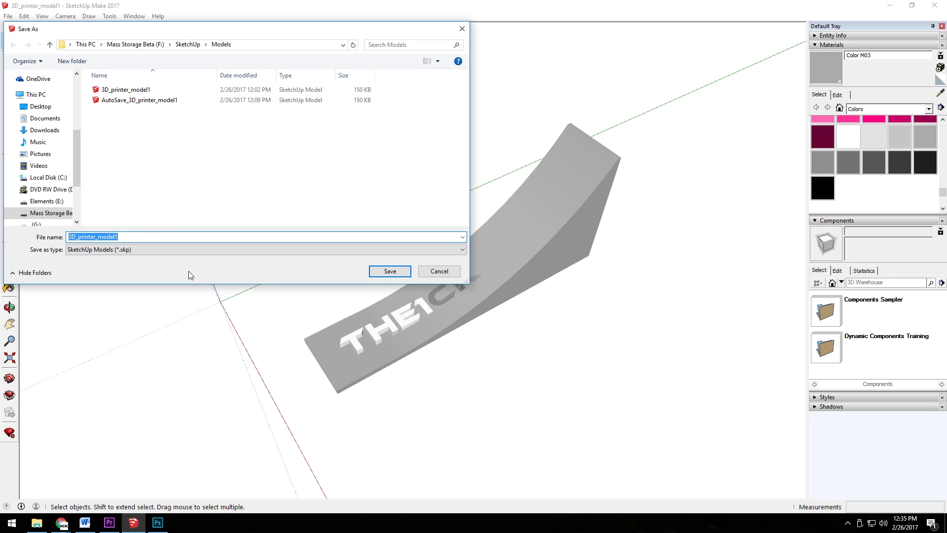
pyautogui.click(380, 271)
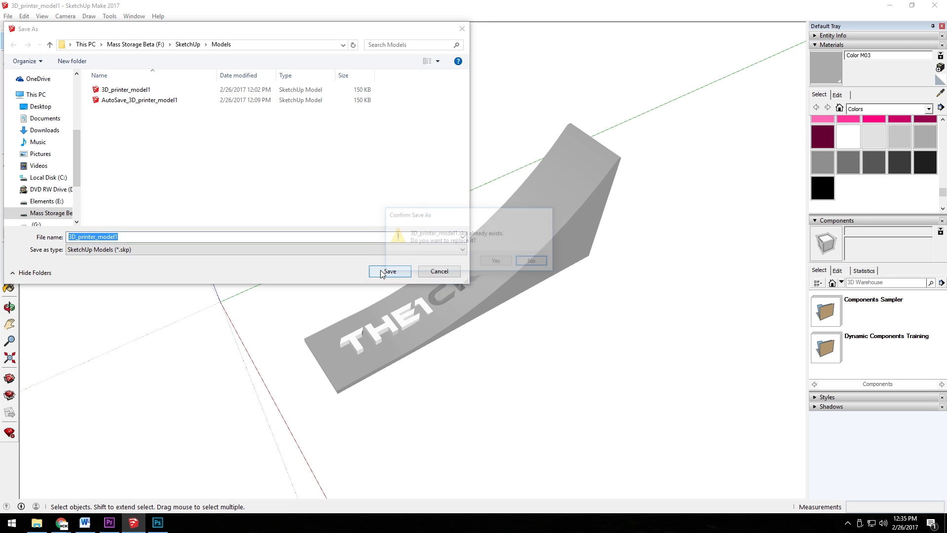
pyautogui.click(494, 261)
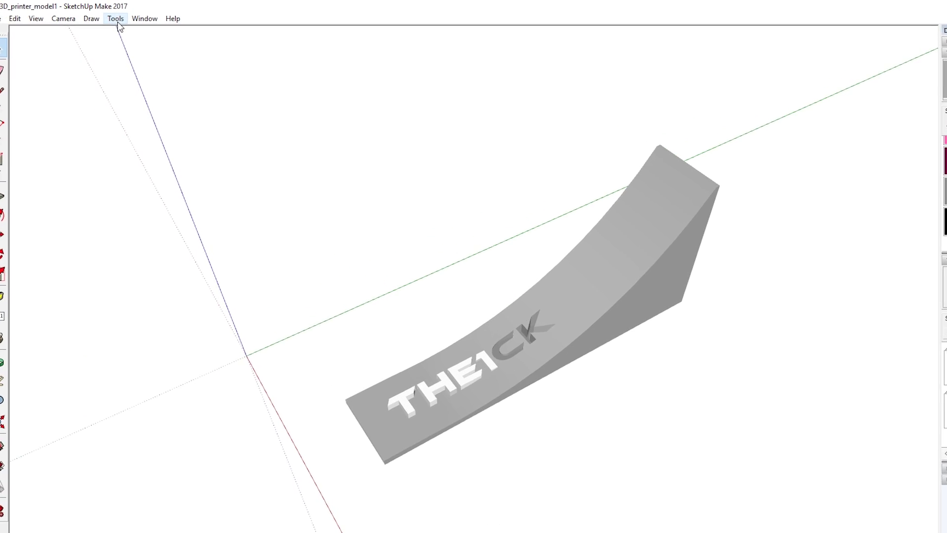
# Export the entire model as an STL file in inches into the Models folder
pyautogui.click(119, 22)
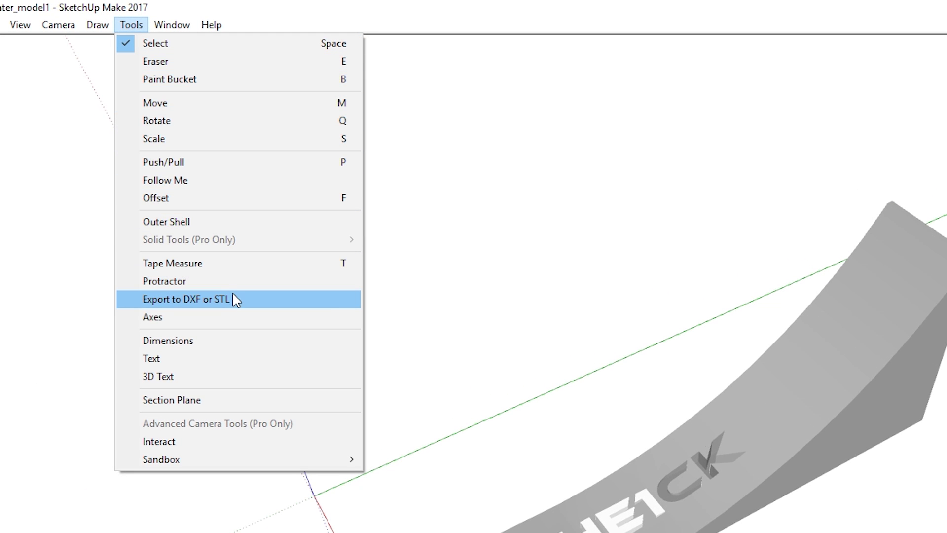
pyautogui.click(233, 300)
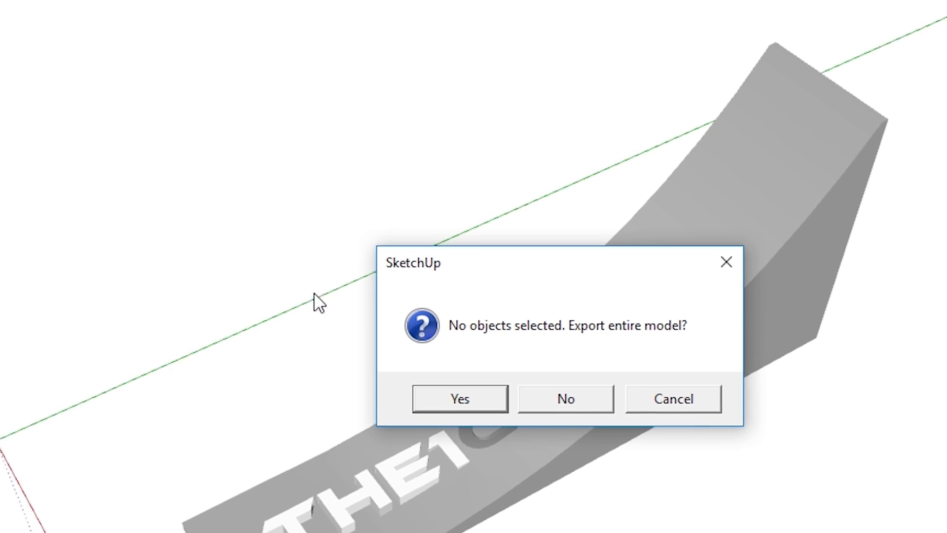
pyautogui.click(473, 400)
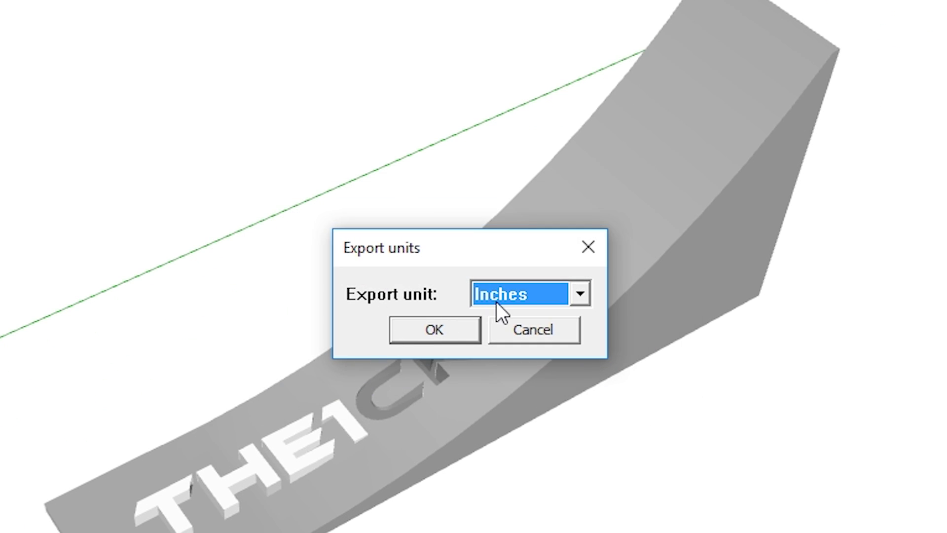
pyautogui.click(445, 330)
pyautogui.click(580, 303)
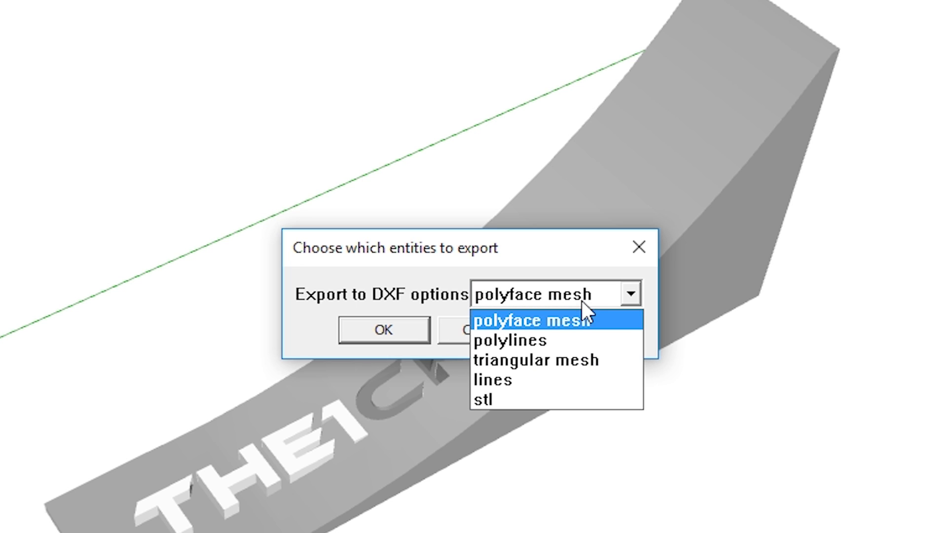
pyautogui.click(555, 395)
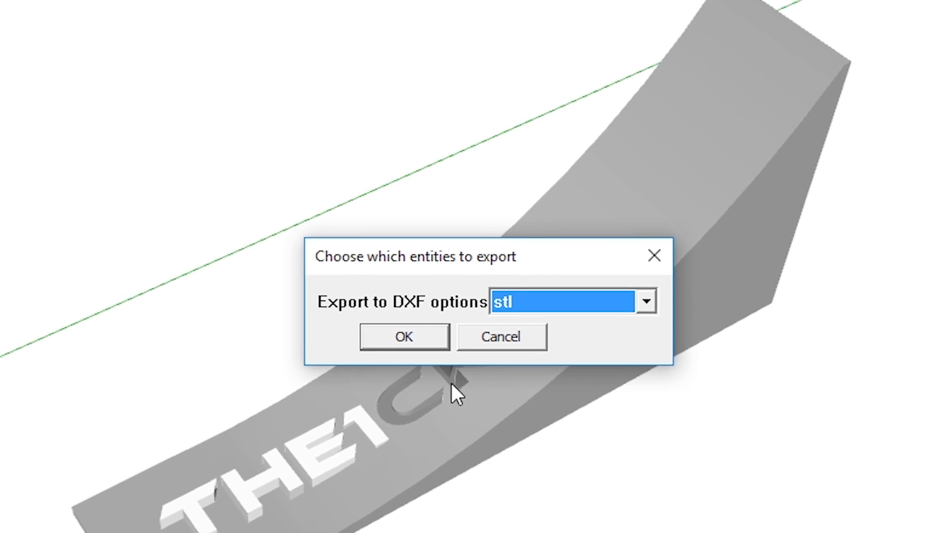
pyautogui.click(388, 331)
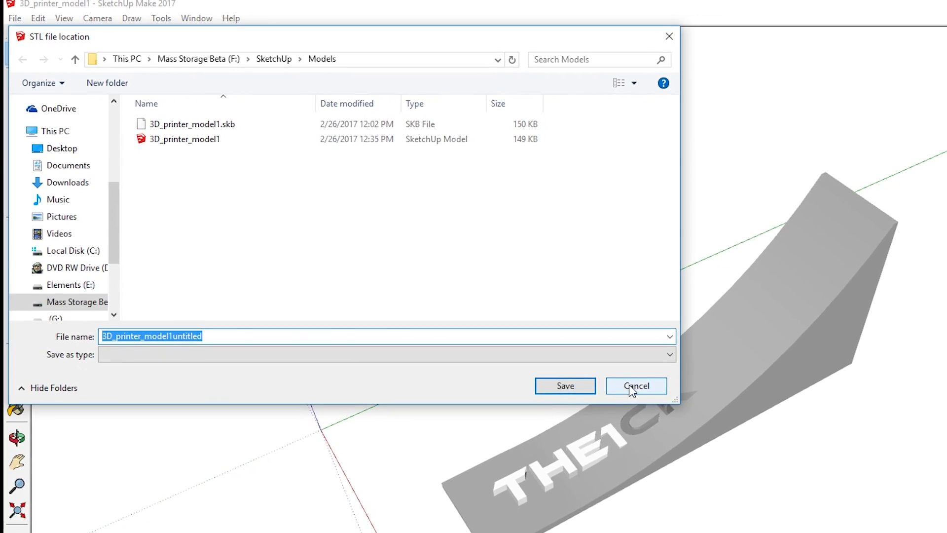
pyautogui.click(565, 386)
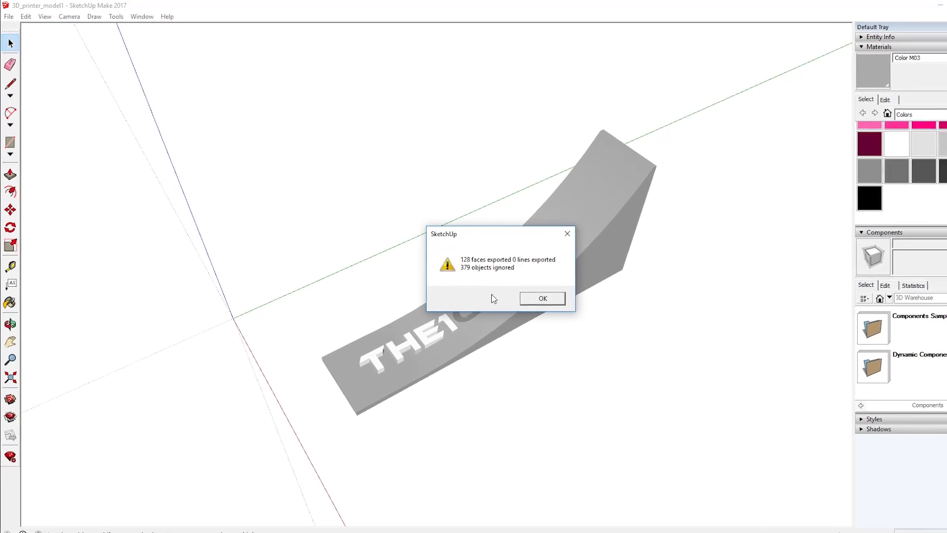
pyautogui.click(586, 321)
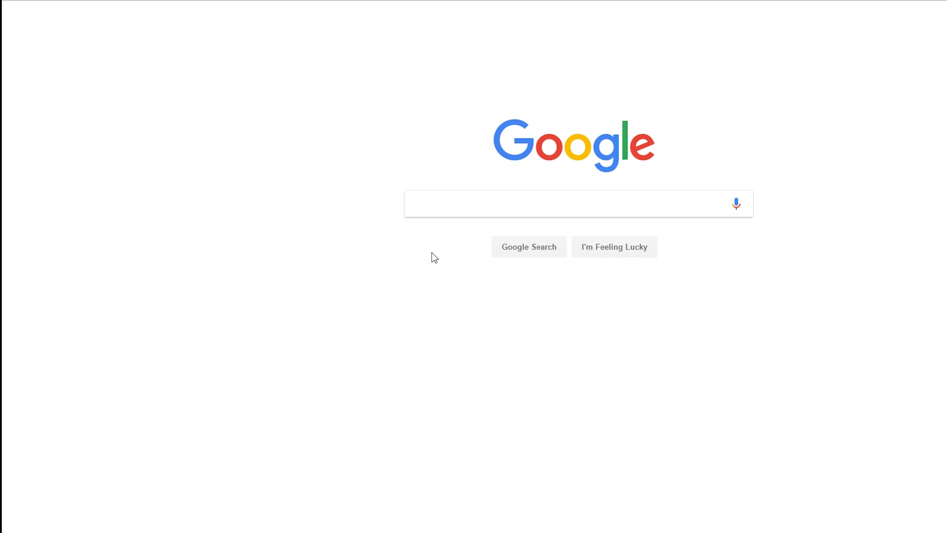
# Search Google for 'CURA' and start the Cura 2.4 for Windows download on Ultimaker's page
pyautogui.click(437, 200)
pyautogui.write('CURA')
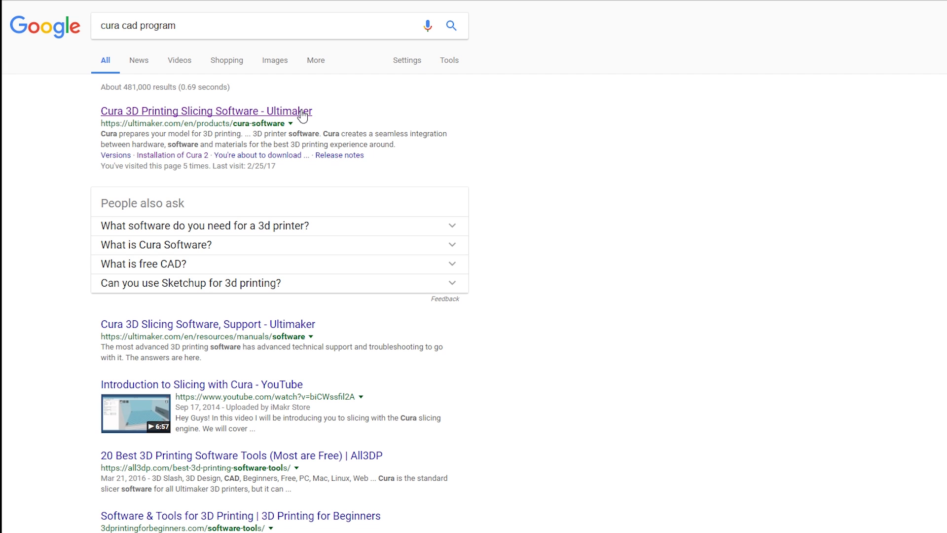
pyautogui.click(303, 115)
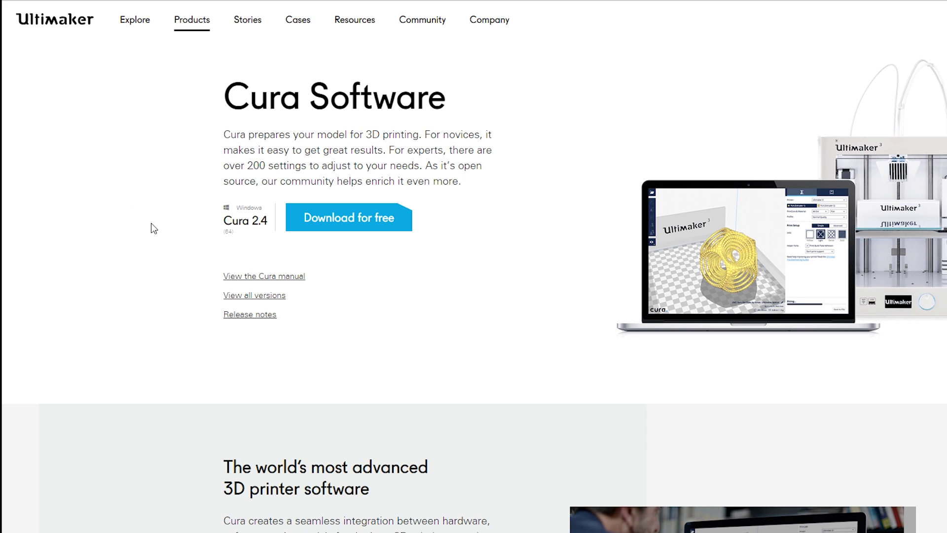
pyautogui.click(356, 222)
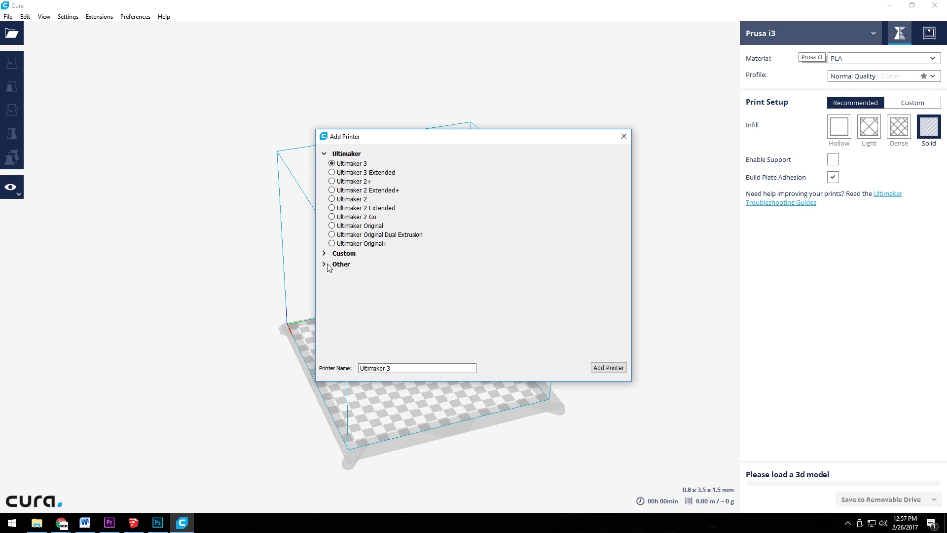
# Choose Prusa i3 from the Other printer brands list
pyautogui.click(324, 265)
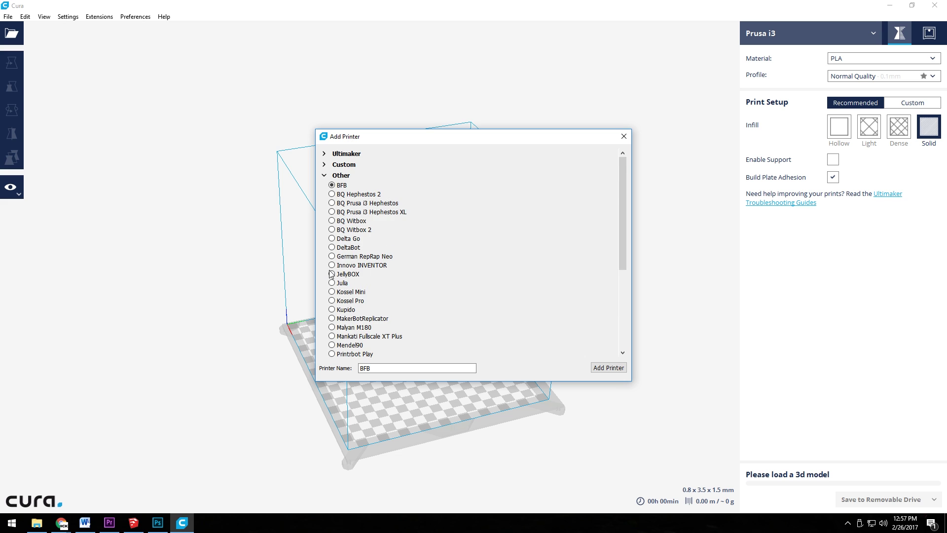
pyautogui.scroll(-3, 329, 276)
pyautogui.scroll(-1, 331, 286)
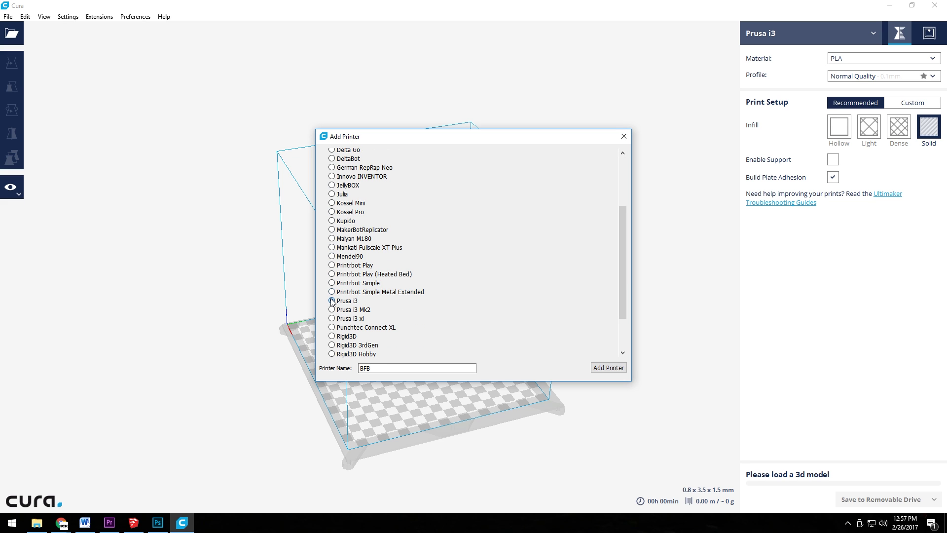
pyautogui.click(332, 301)
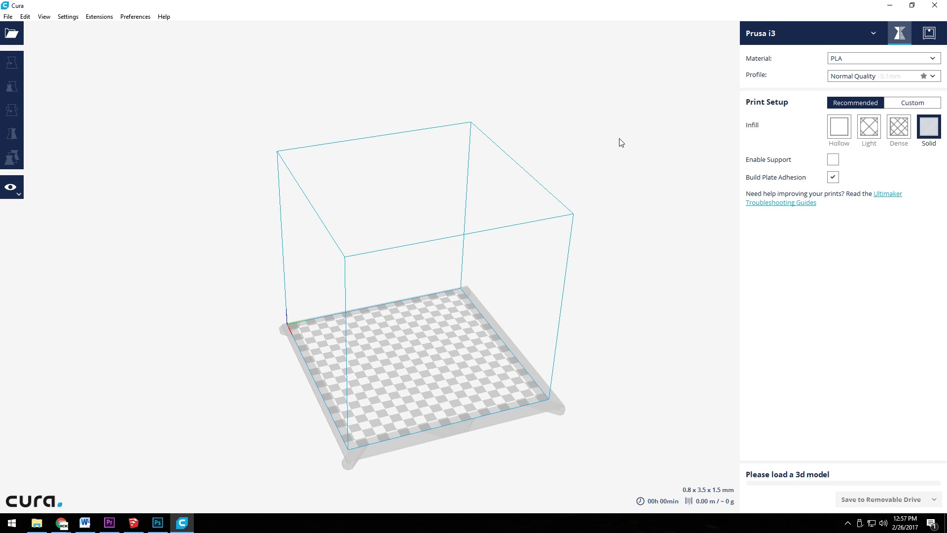
# Load 3D_printer_model1 from the 3D Print Models folder, then zoom in and select the ramp
pyautogui.click(11, 33)
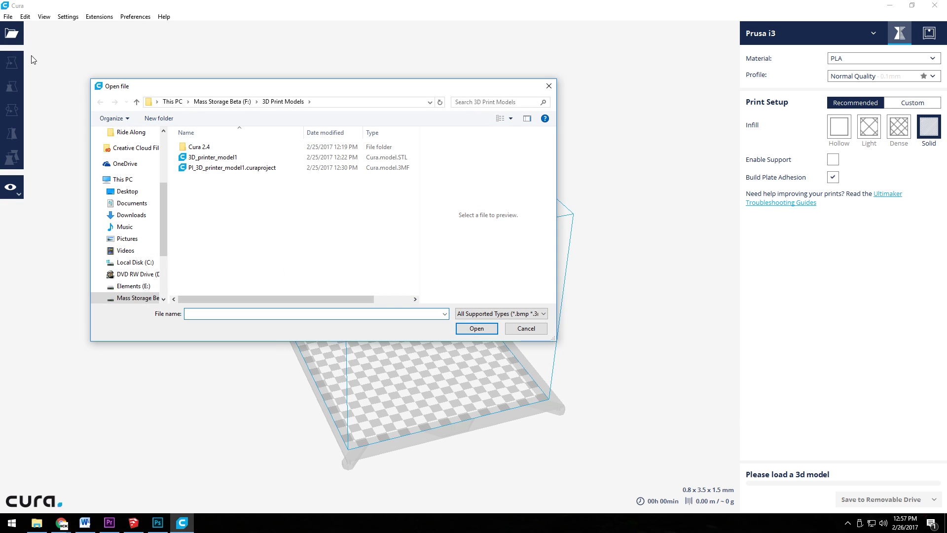
pyautogui.click(241, 158)
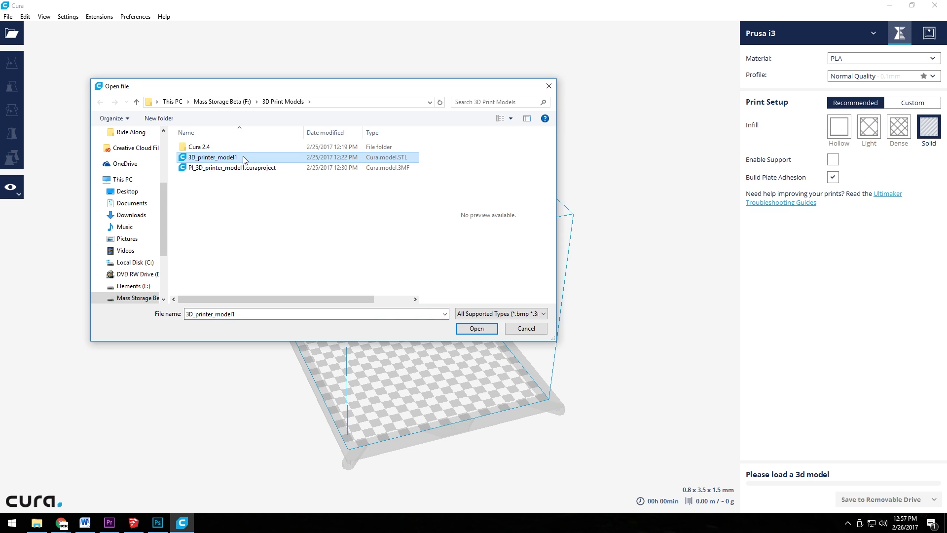
pyautogui.click(474, 328)
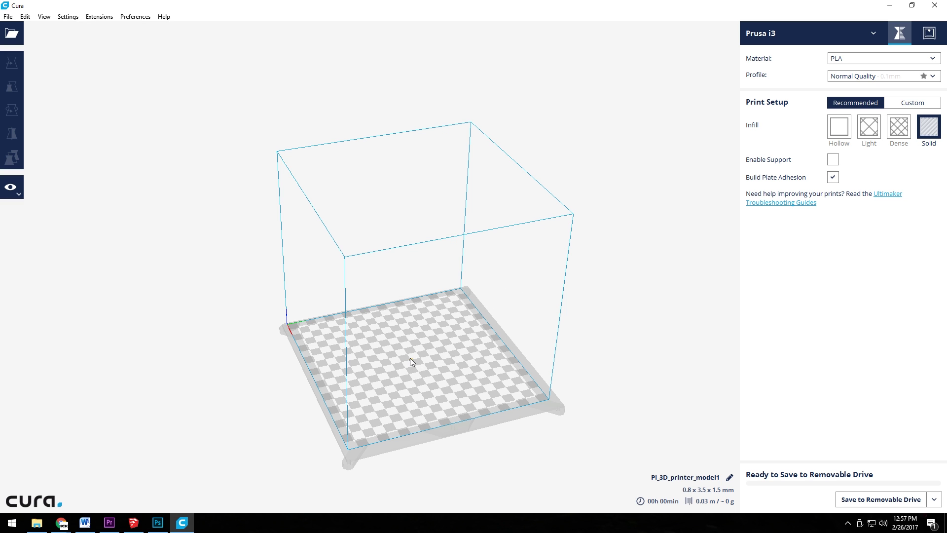
pyautogui.scroll(3, 413, 377)
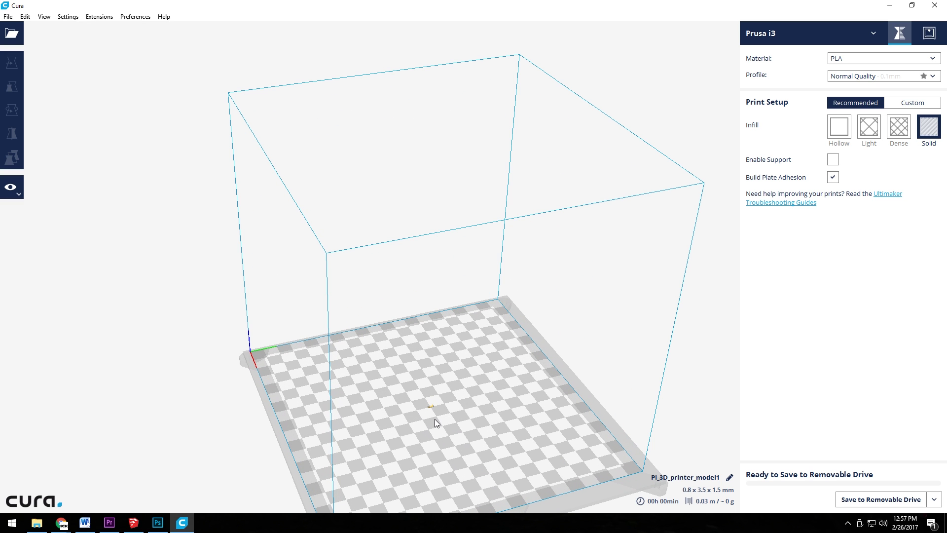
pyautogui.scroll(5, 434, 419)
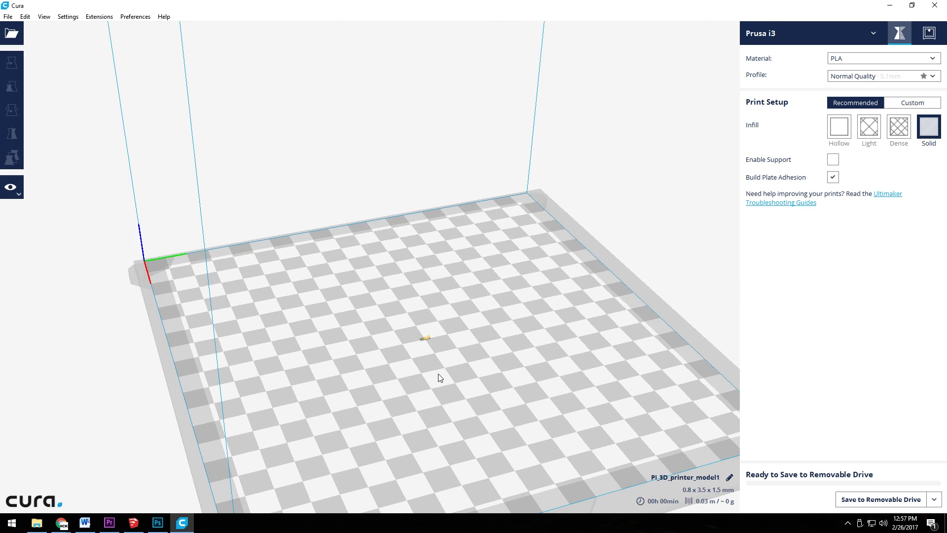
pyautogui.scroll(5, 441, 383)
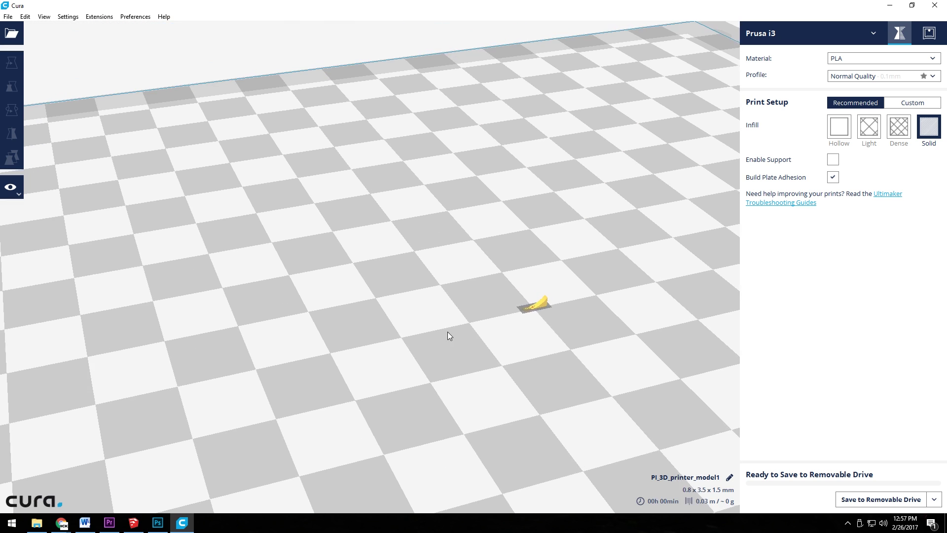
pyautogui.scroll(-2, 448, 336)
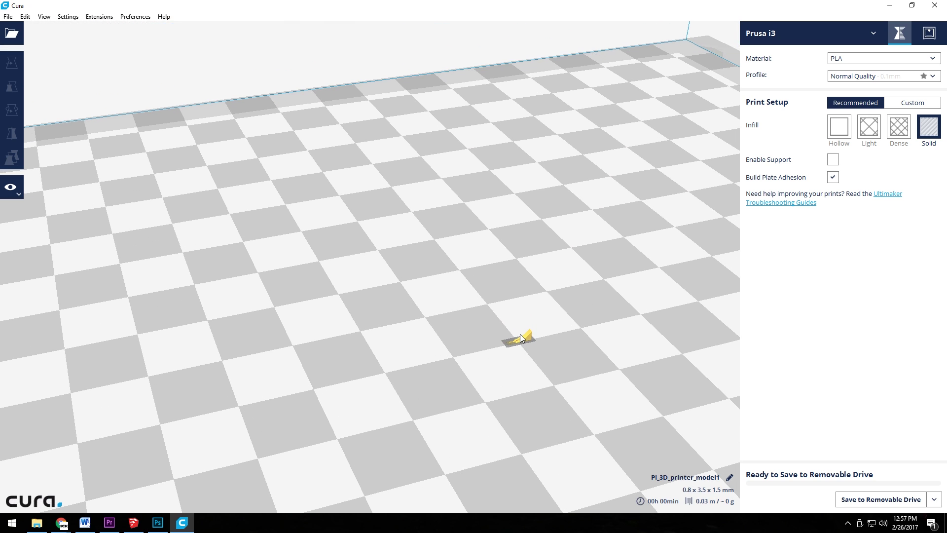
pyautogui.click(521, 338)
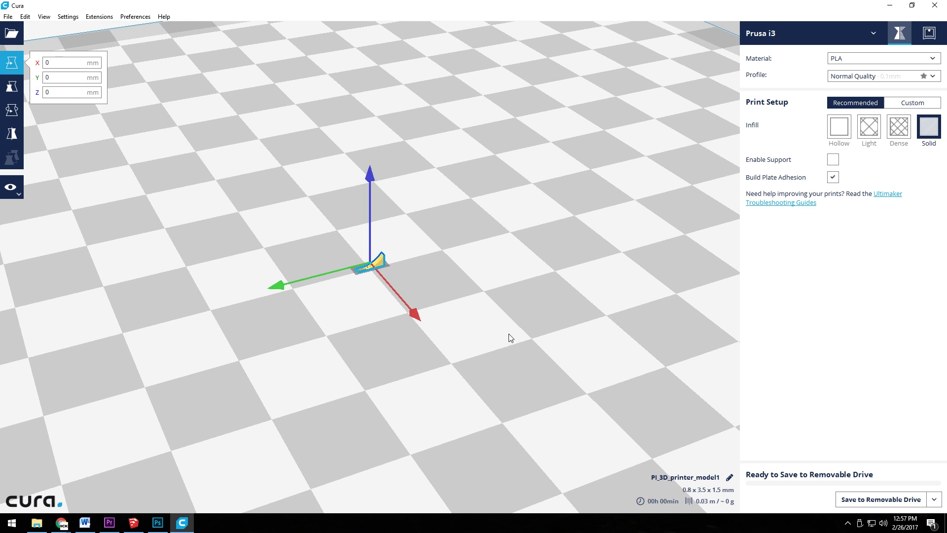
pyautogui.scroll(8, 378, 278)
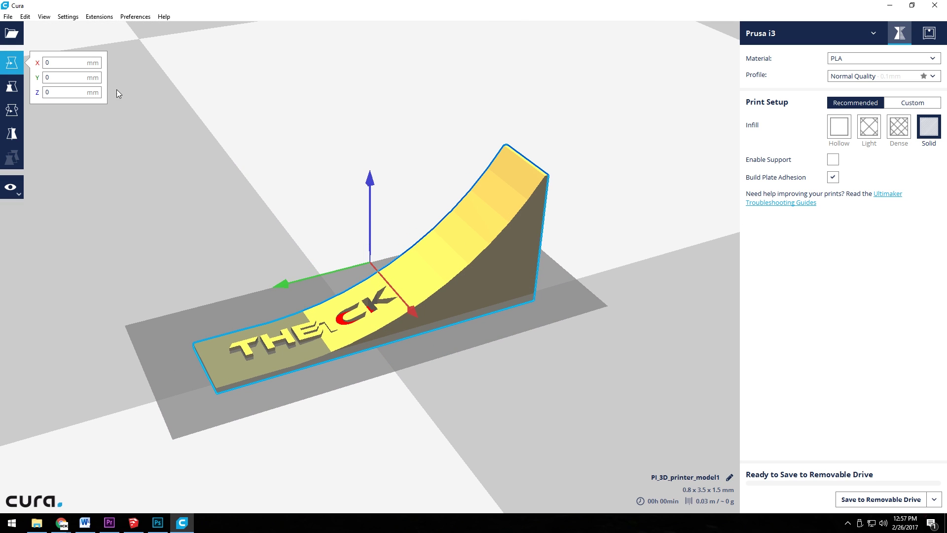
pyautogui.scroll(-12, 406, 292)
pyautogui.scroll(-5, 412, 285)
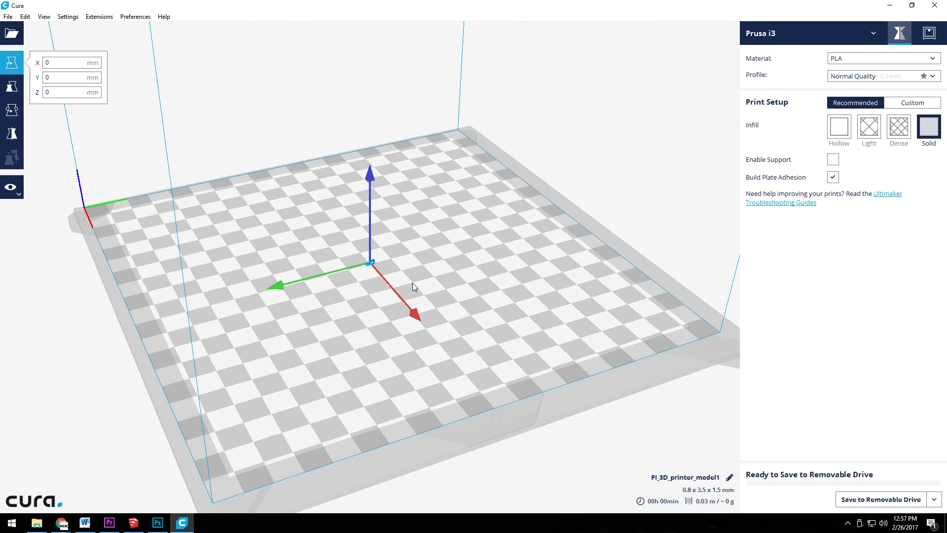
# Scale the ramp uniformly to an X width of 19.05 mm, a 2540% increase
pyautogui.press('s')
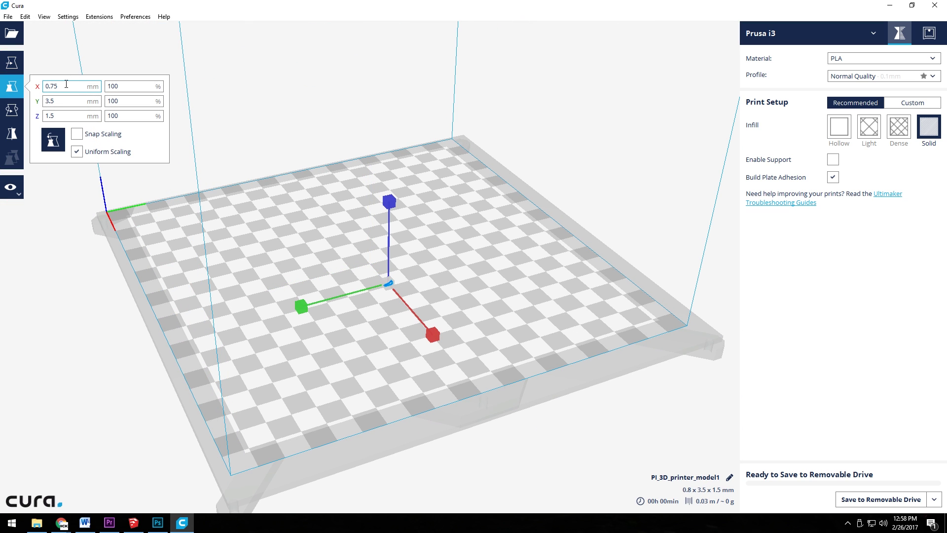
pyautogui.moveTo(63, 86); pyautogui.dragTo(37, 85)
pyautogui.write('19.05')
pyautogui.press('Return')
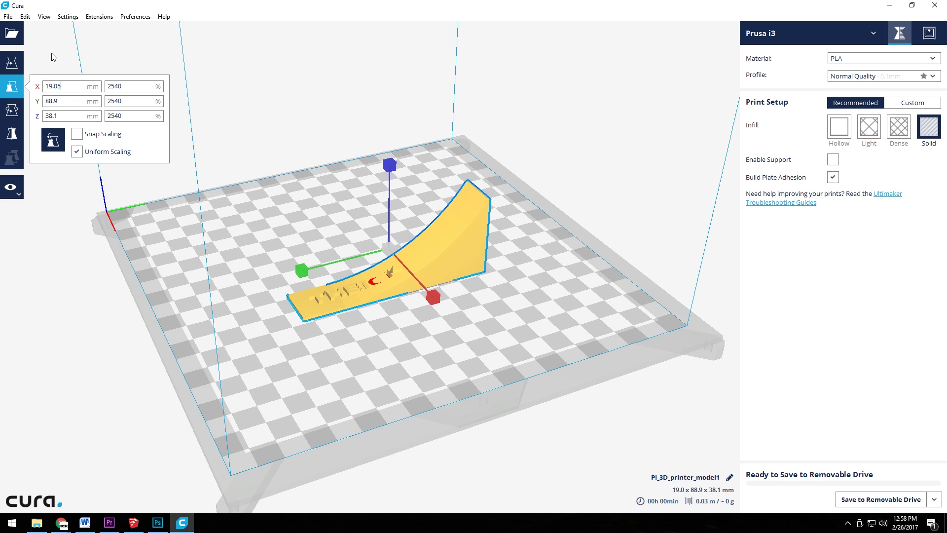
# Deselect the ramp and zoom the view to inspect the 19.0 x 88.9 x 38.1 mm model
pyautogui.click(306, 121)
pyautogui.scroll(5, 369, 271)
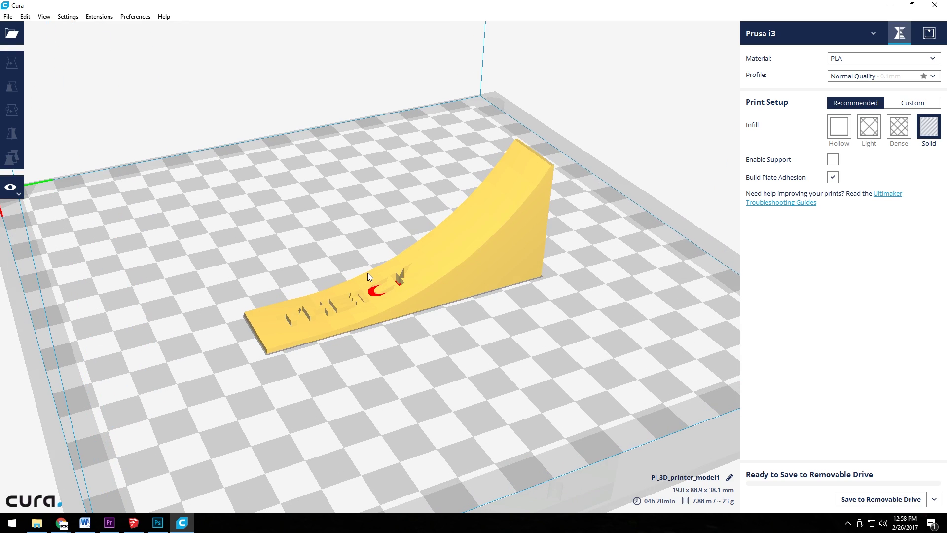
pyautogui.scroll(4, 368, 273)
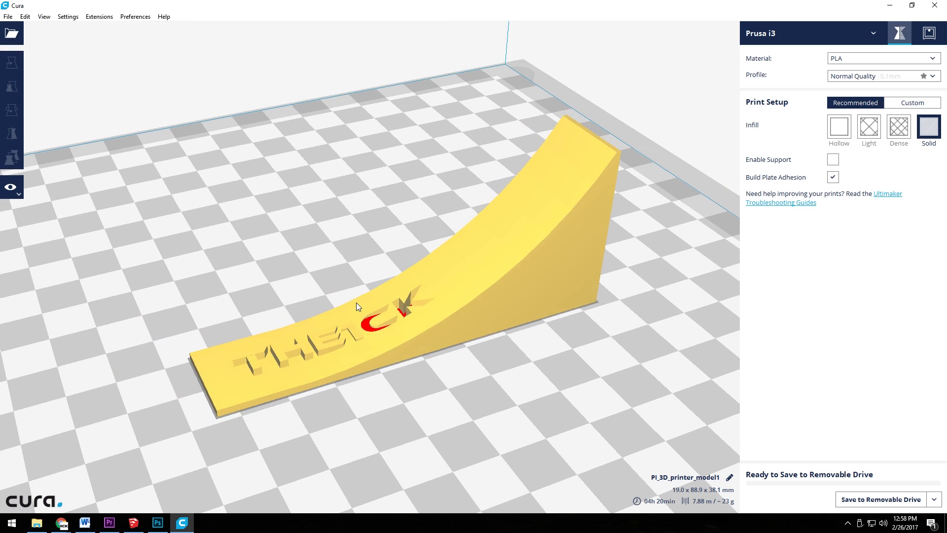
pyautogui.scroll(-5, 356, 303)
pyautogui.scroll(5, 383, 303)
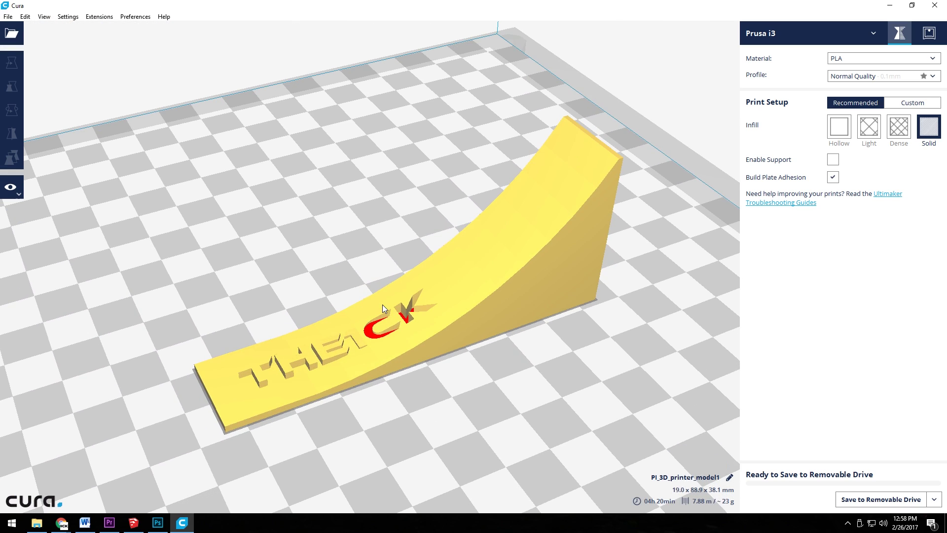
pyautogui.scroll(-3, 383, 305)
pyautogui.scroll(3, 414, 300)
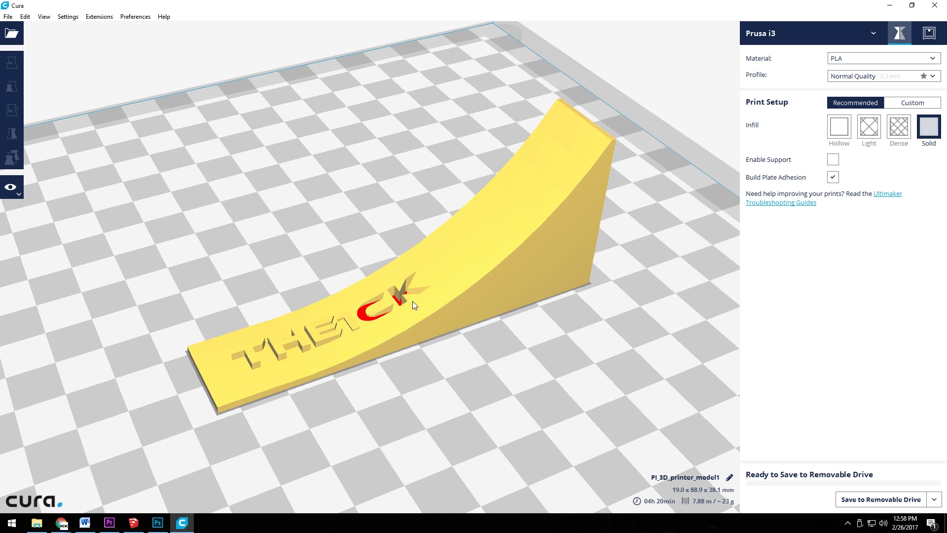
# Set the Recommended infill to Light (20%), dropping the estimate to 01h 36min
pyautogui.click(868, 128)
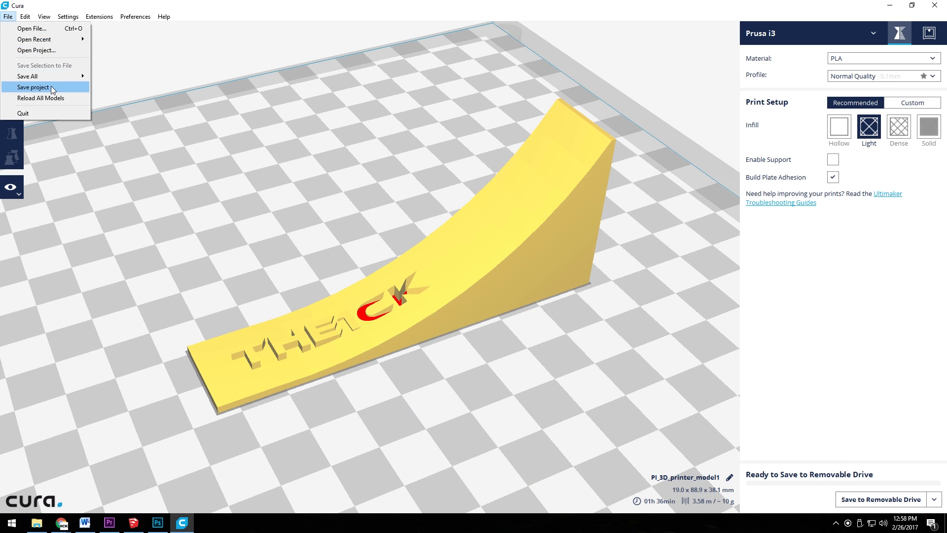
# Start saving the Cura project, then cancel it after the project summary
pyautogui.click(51, 85)
pyautogui.click(665, 361)
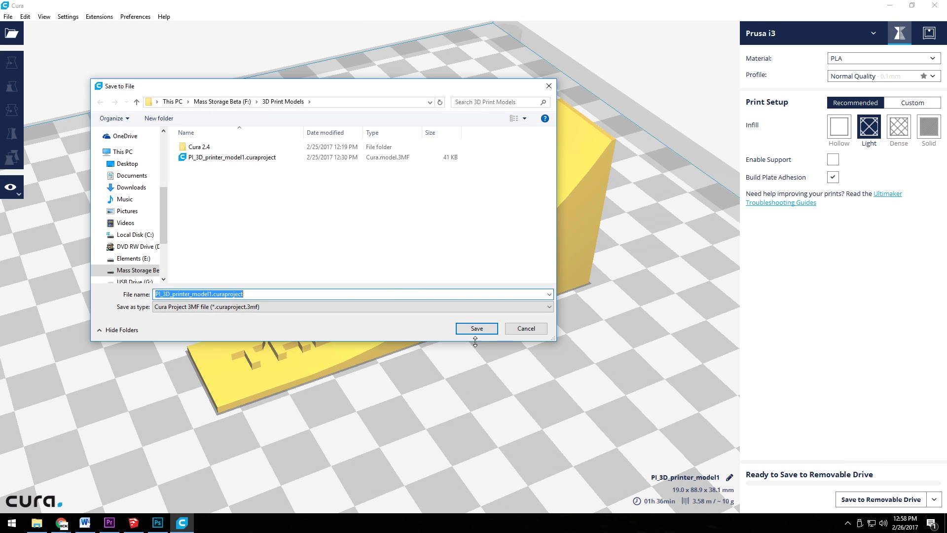
pyautogui.click(525, 329)
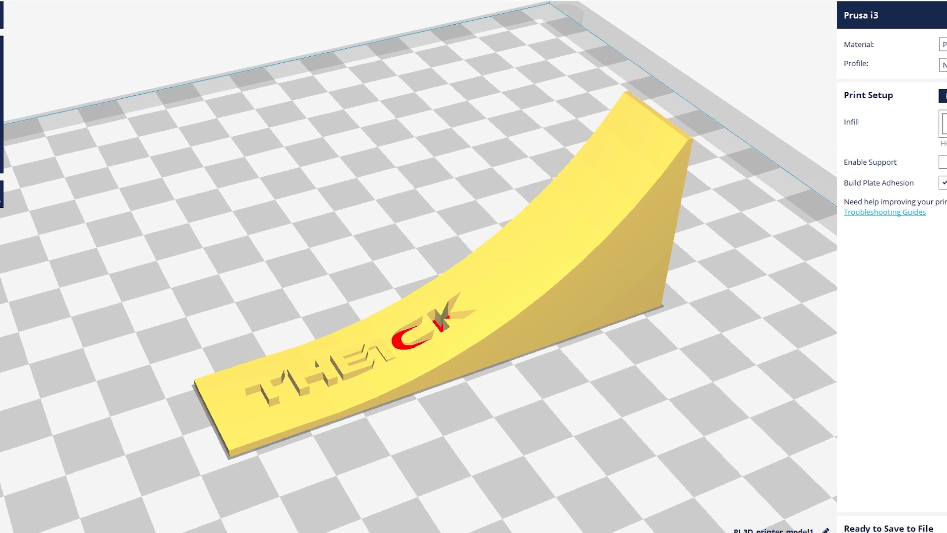
# Save the sliced ramp as GCode file PI_3D_printer_model1 in the 3D Print Models folder
pyautogui.click(902, 499)
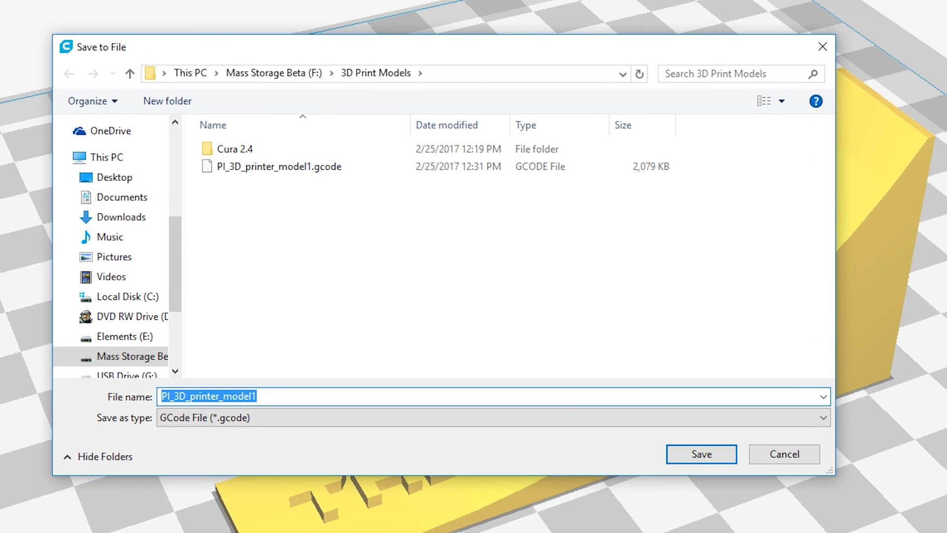
pyautogui.click(244, 418)
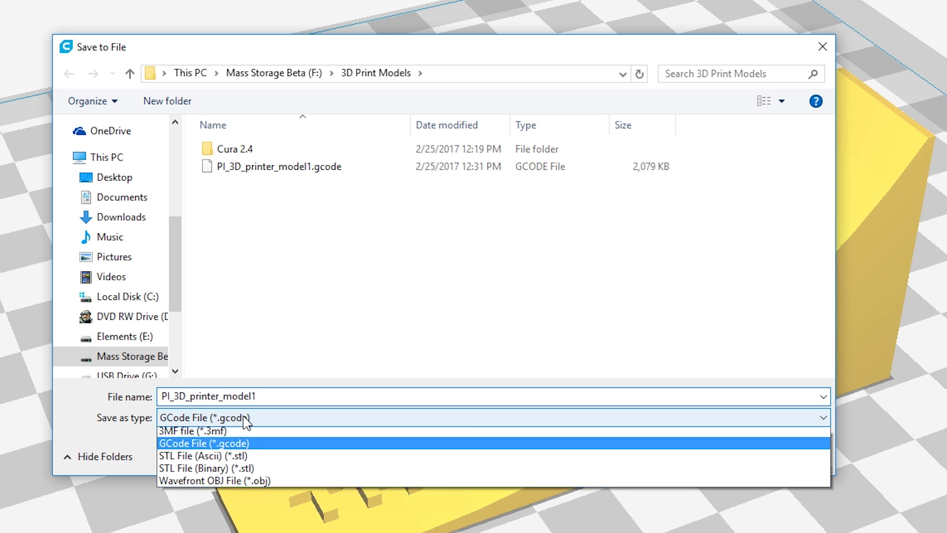
pyautogui.click(259, 448)
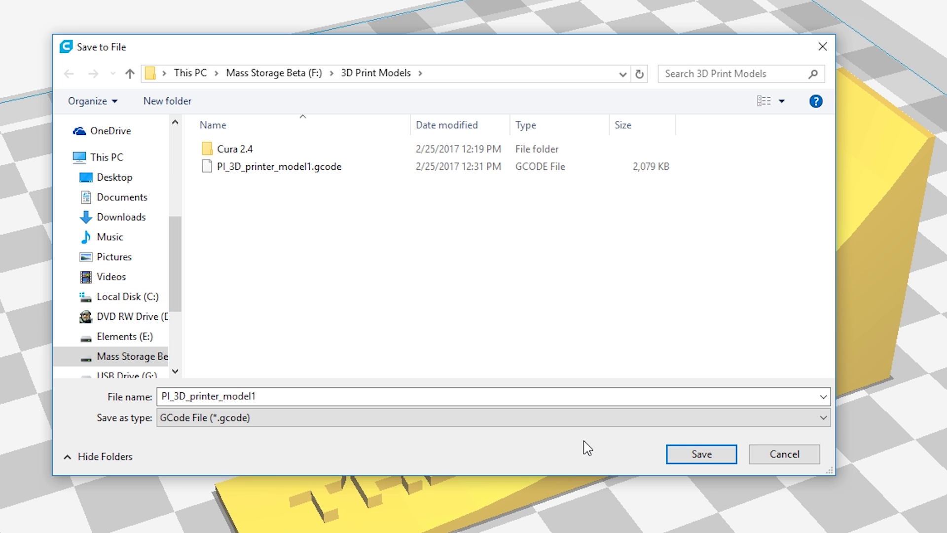
pyautogui.click(693, 454)
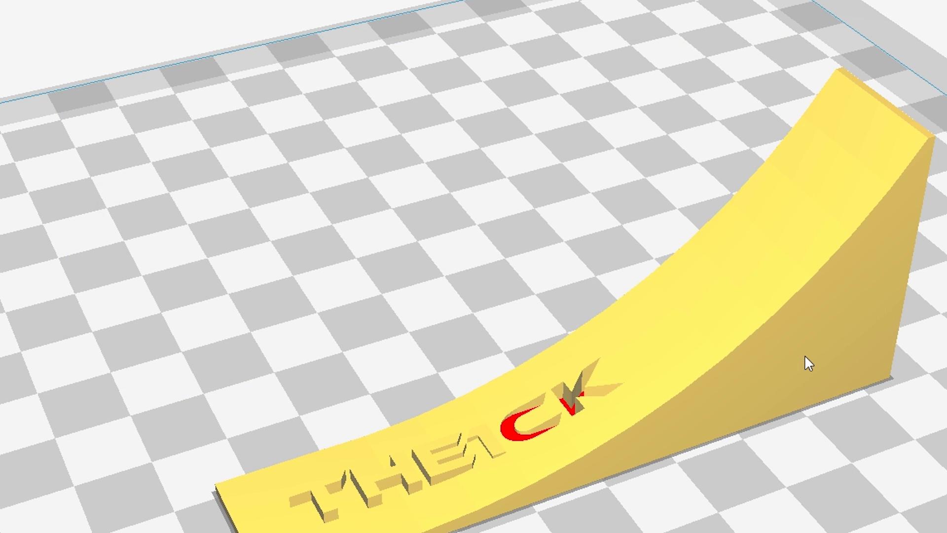